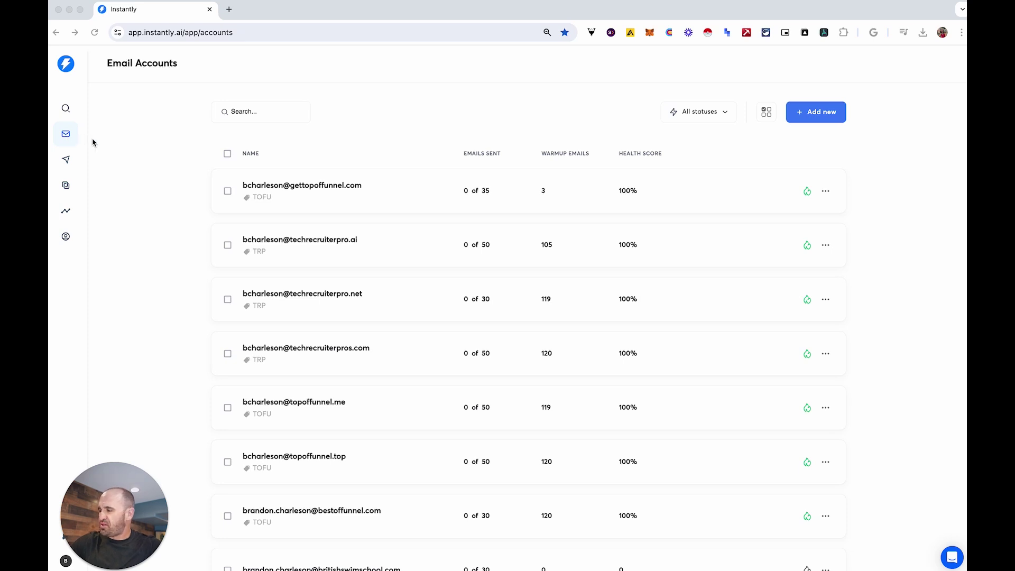
Focus the browser and start adding a new email account from Email Accounts.
click(127, 178)
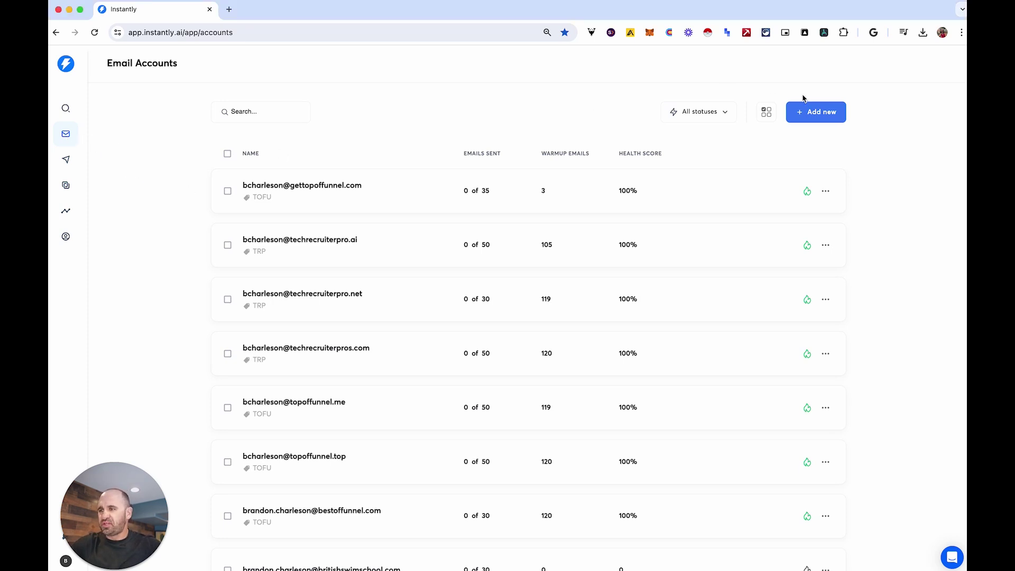
click(820, 113)
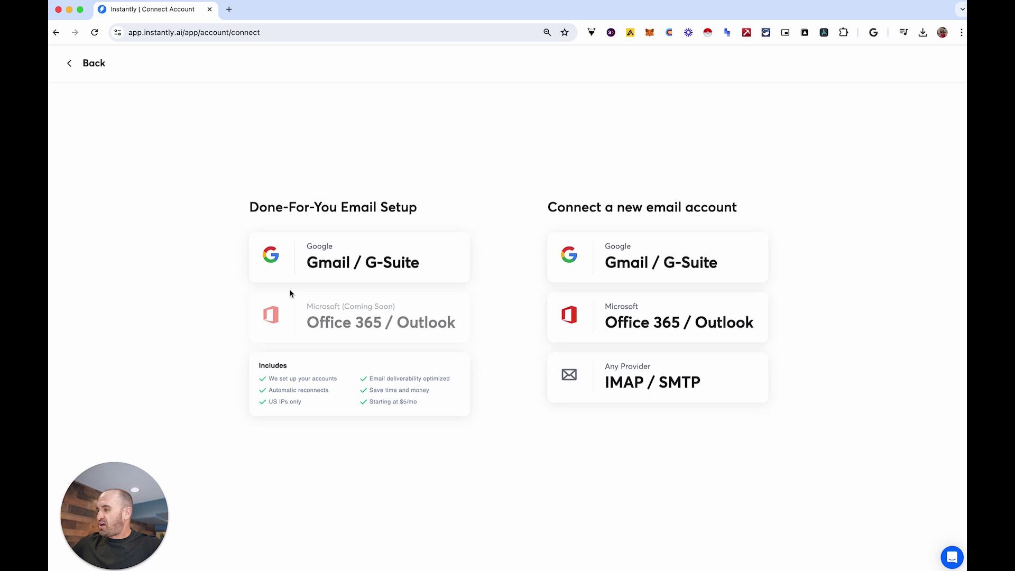
Choose Done-For-You Gmail / G-Suite setup and search domains based on topoffunnel.com.
click(331, 273)
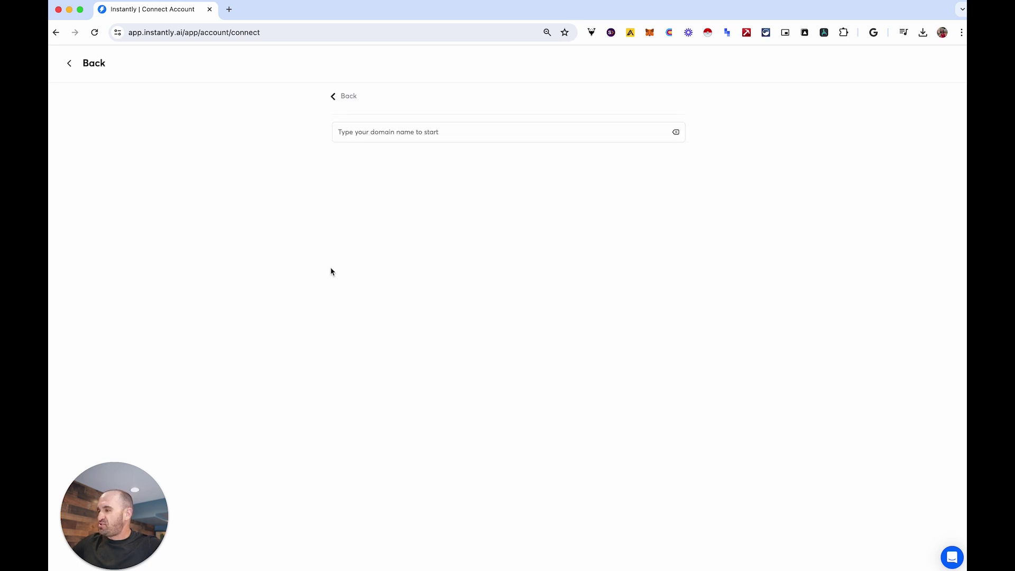
click(386, 132)
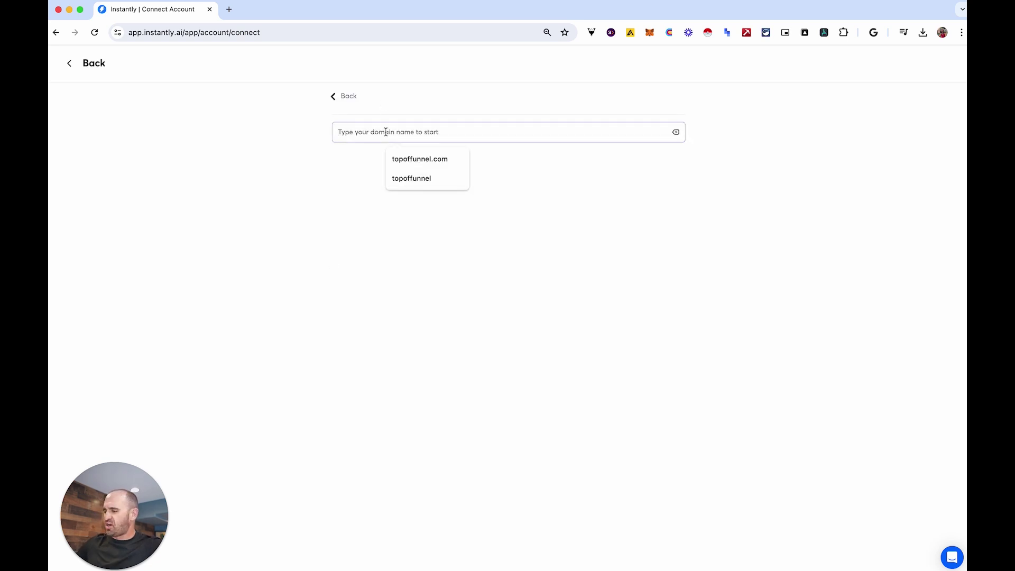
text(topof)
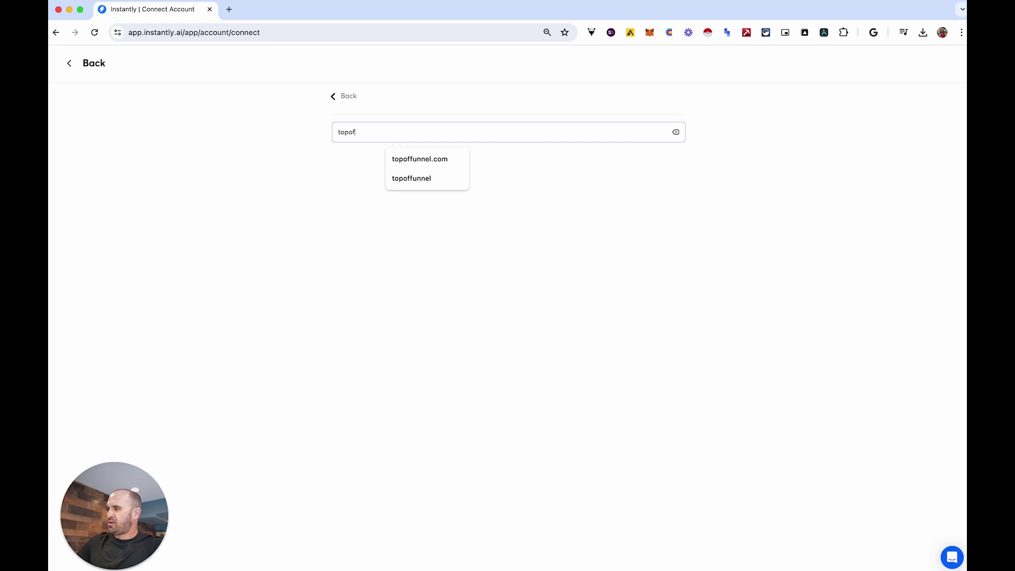
text(.com)
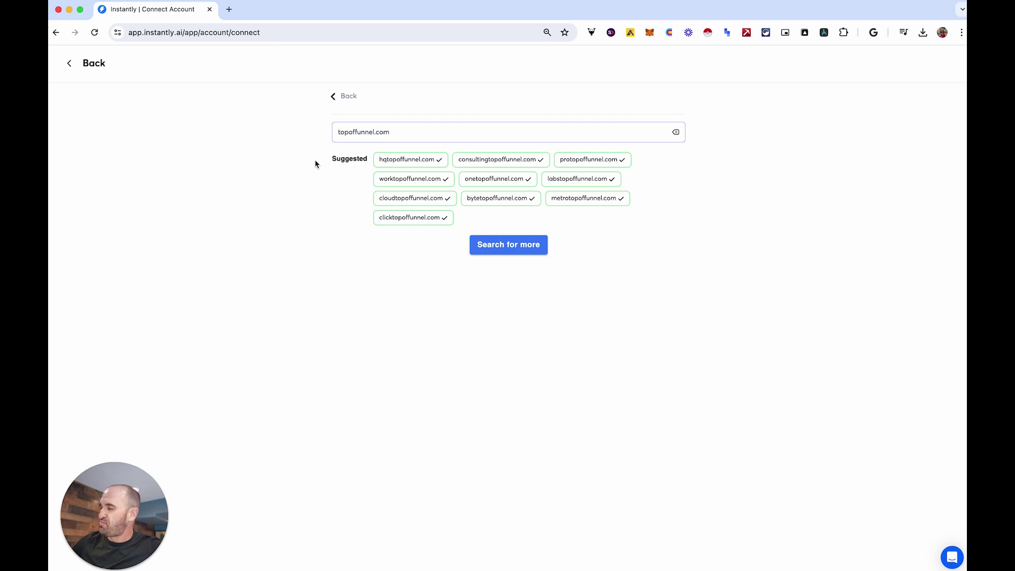
Load more domain suggestions and pick hqtopoffunnel.com at $15 per year.
click(485, 249)
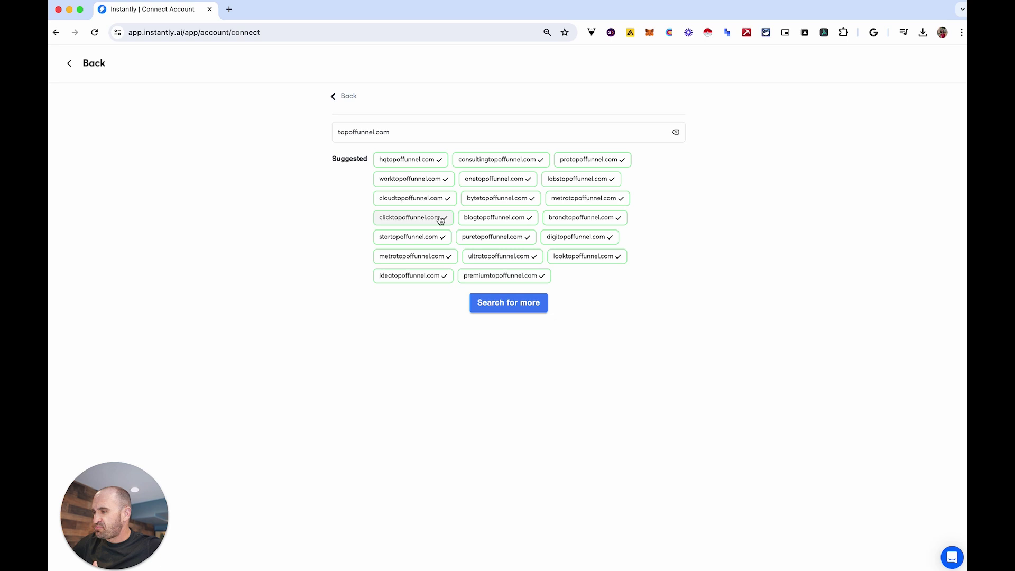
click(422, 163)
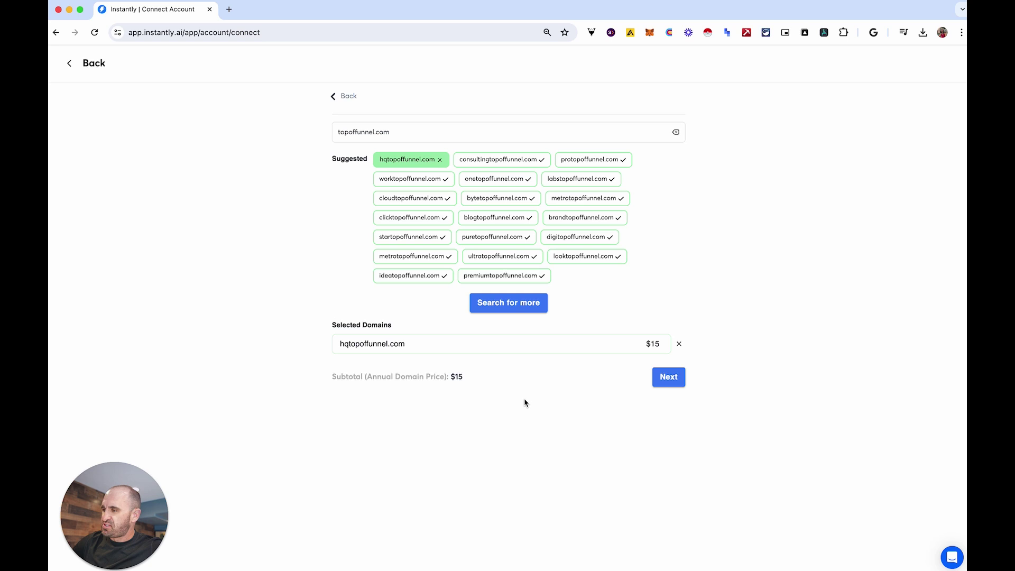
click(671, 379)
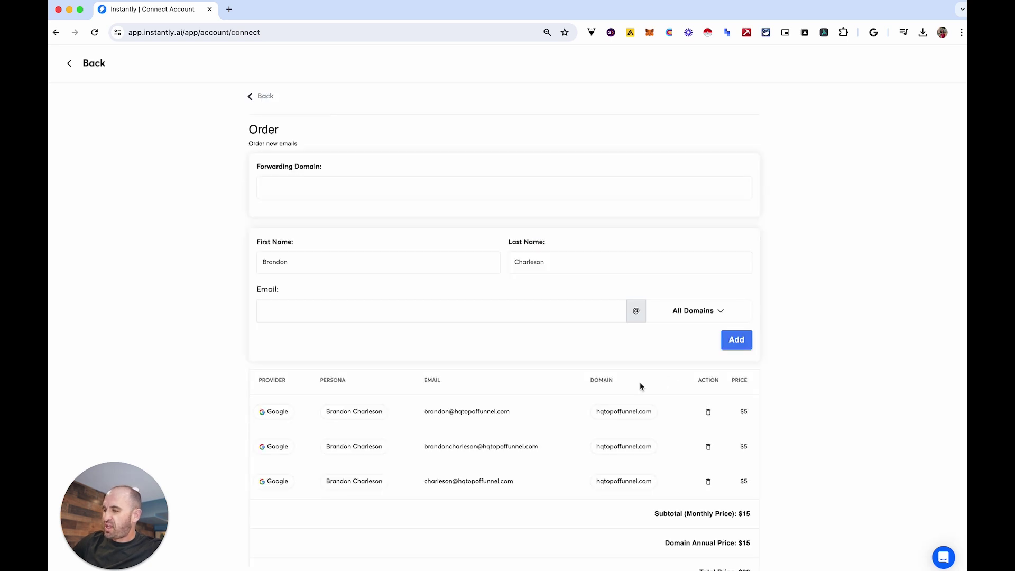
scroll(523, 400, down, 2)
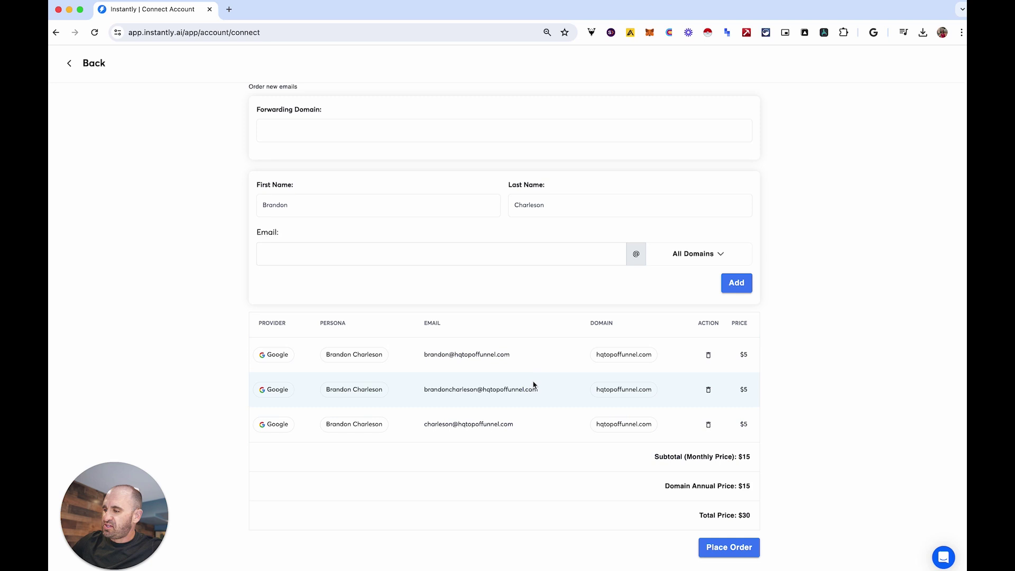
click(709, 425)
click(419, 278)
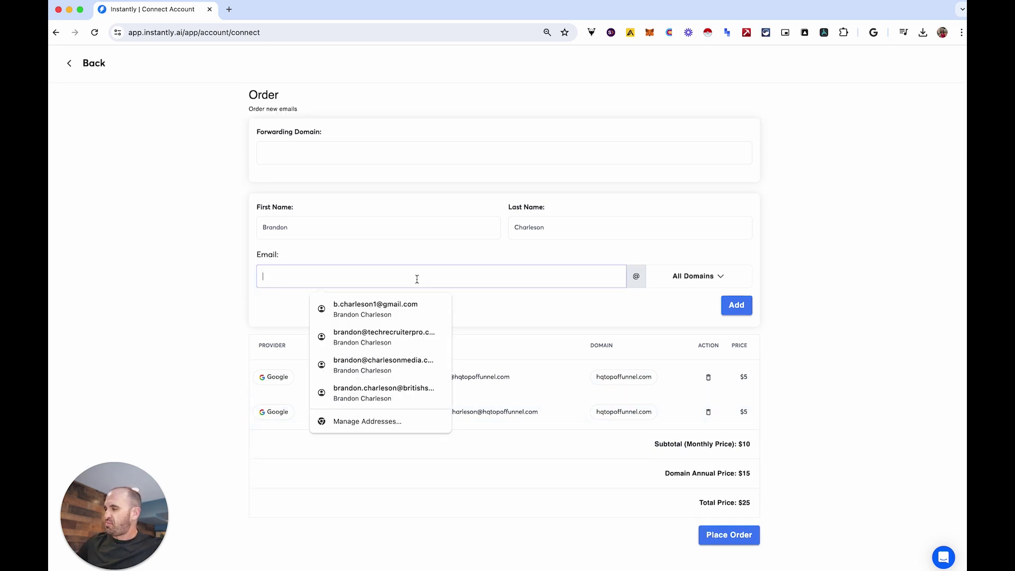
text(bcharleson)
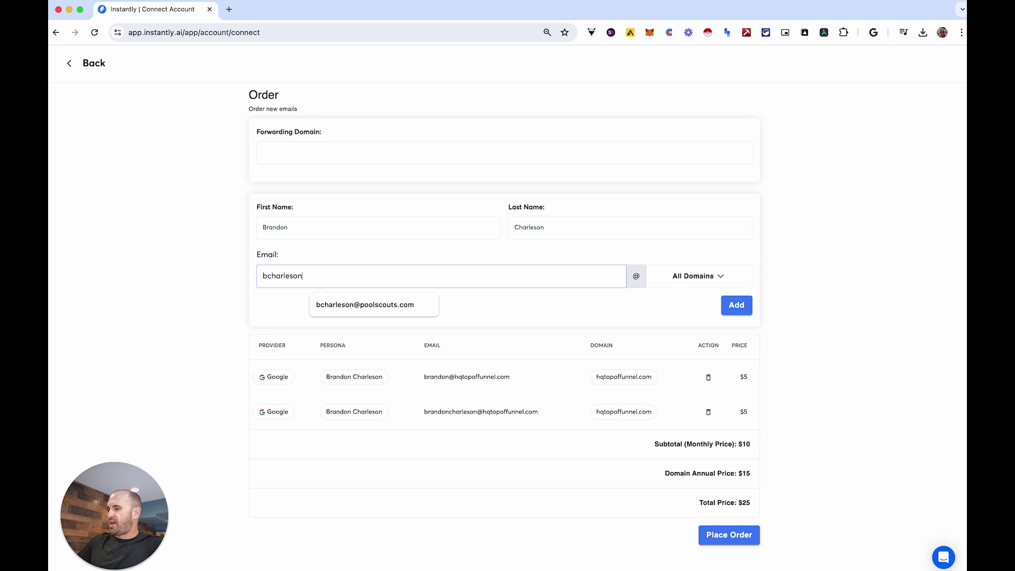
click(734, 305)
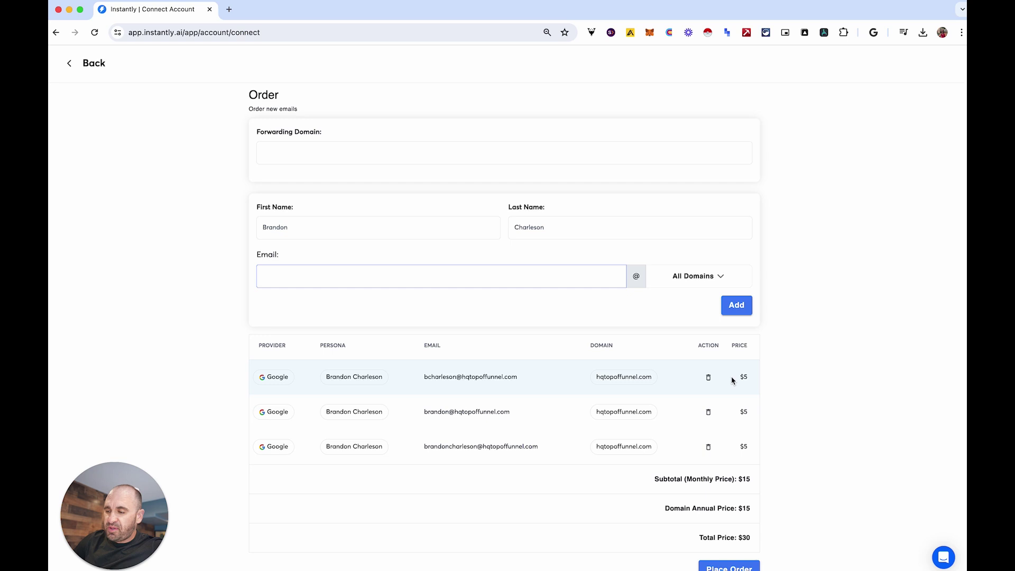
scroll(728, 389, down, 1)
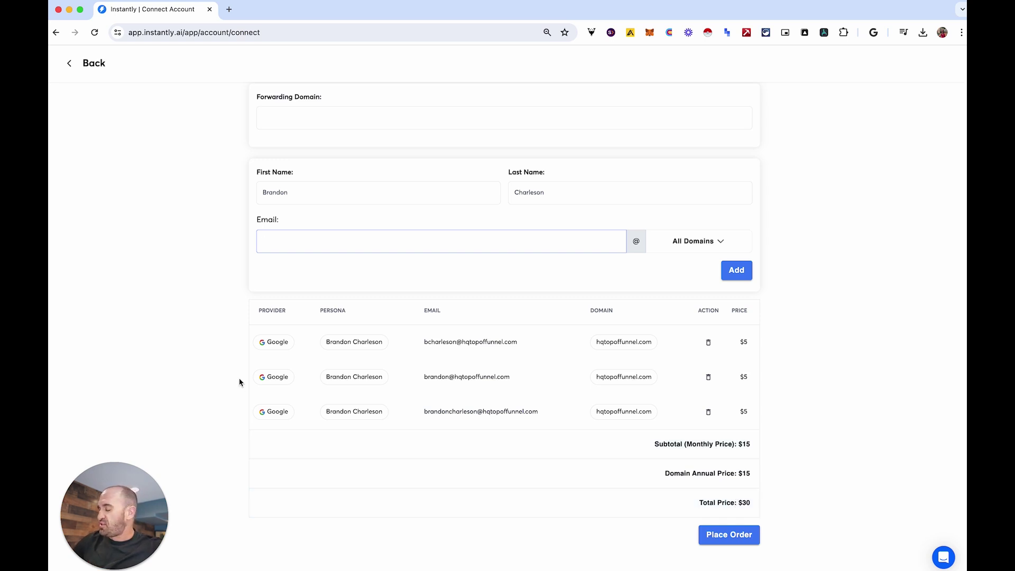
scroll(220, 331, up, 2)
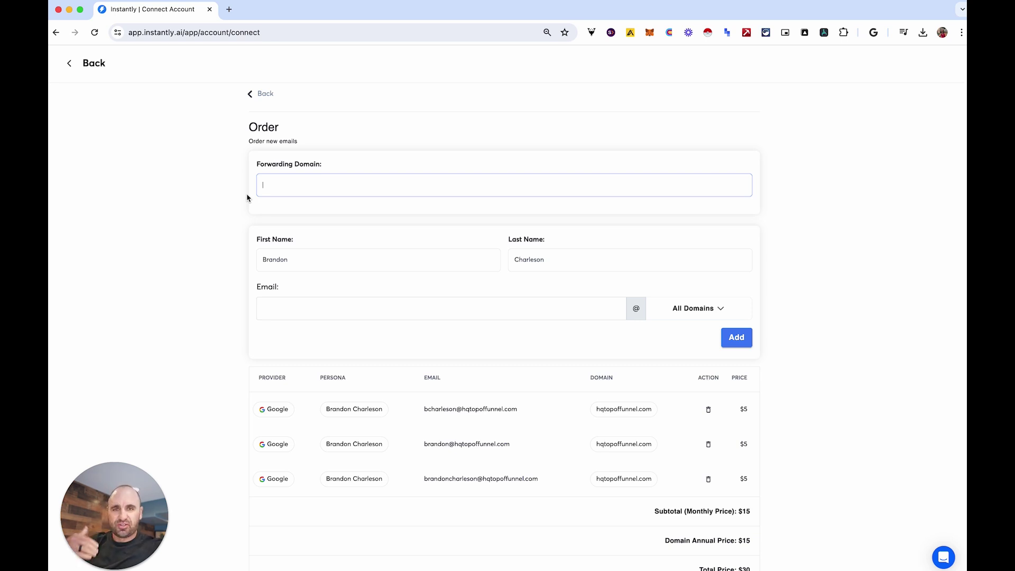
text(topoffunnel.com)
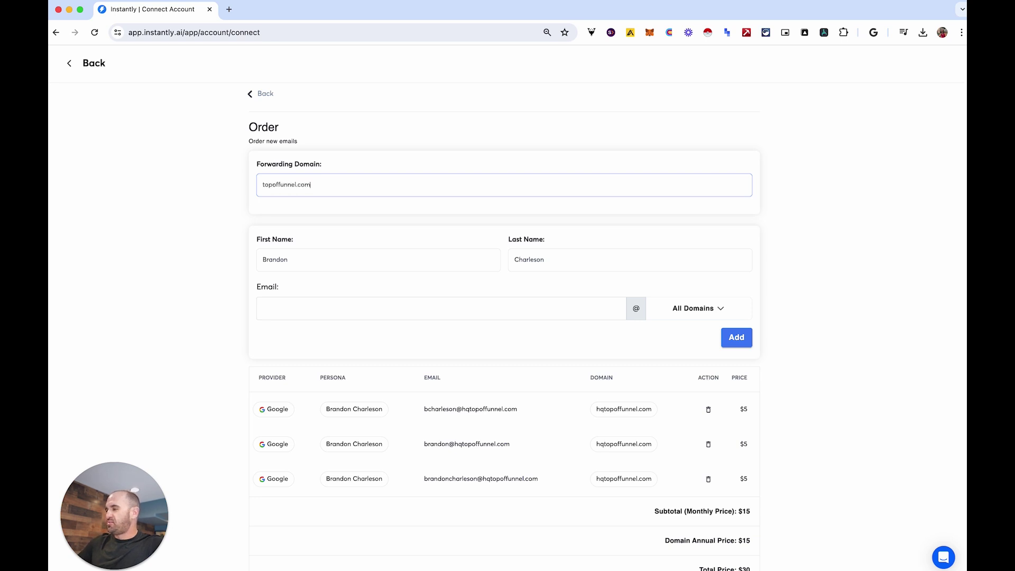
Enter topoffunnel.com as the order's forwarding domain.
click(179, 222)
scroll(457, 329, down, 2)
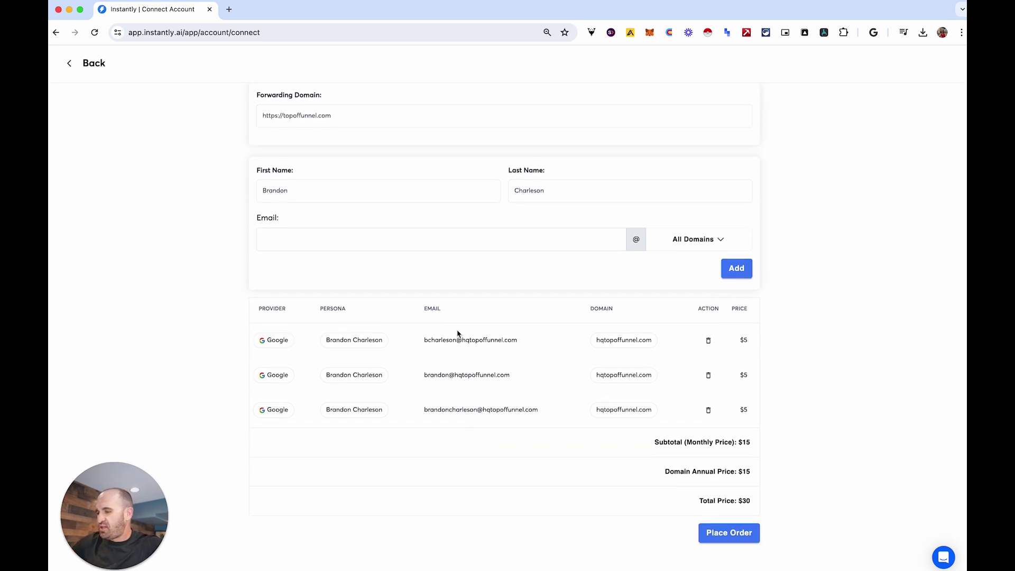